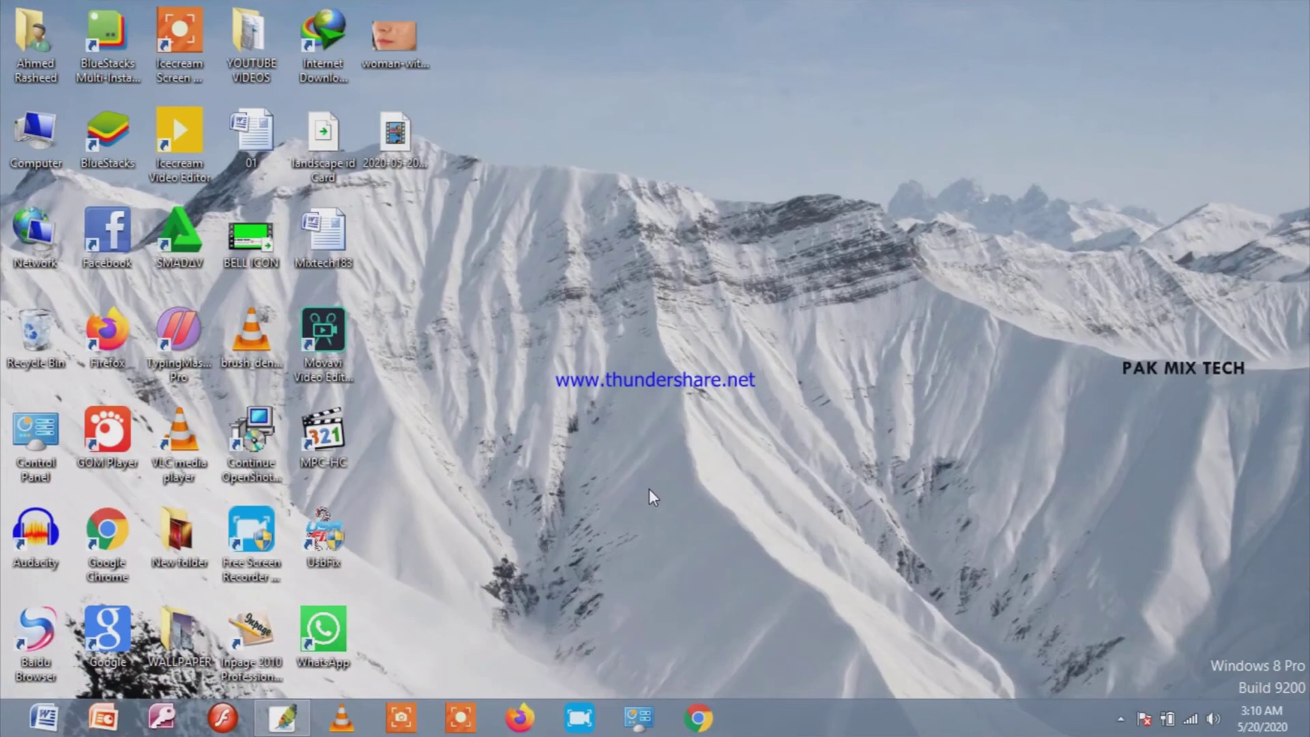
Step: Refresh the Windows desktop three times from its right-click menu
right_click(648, 321)
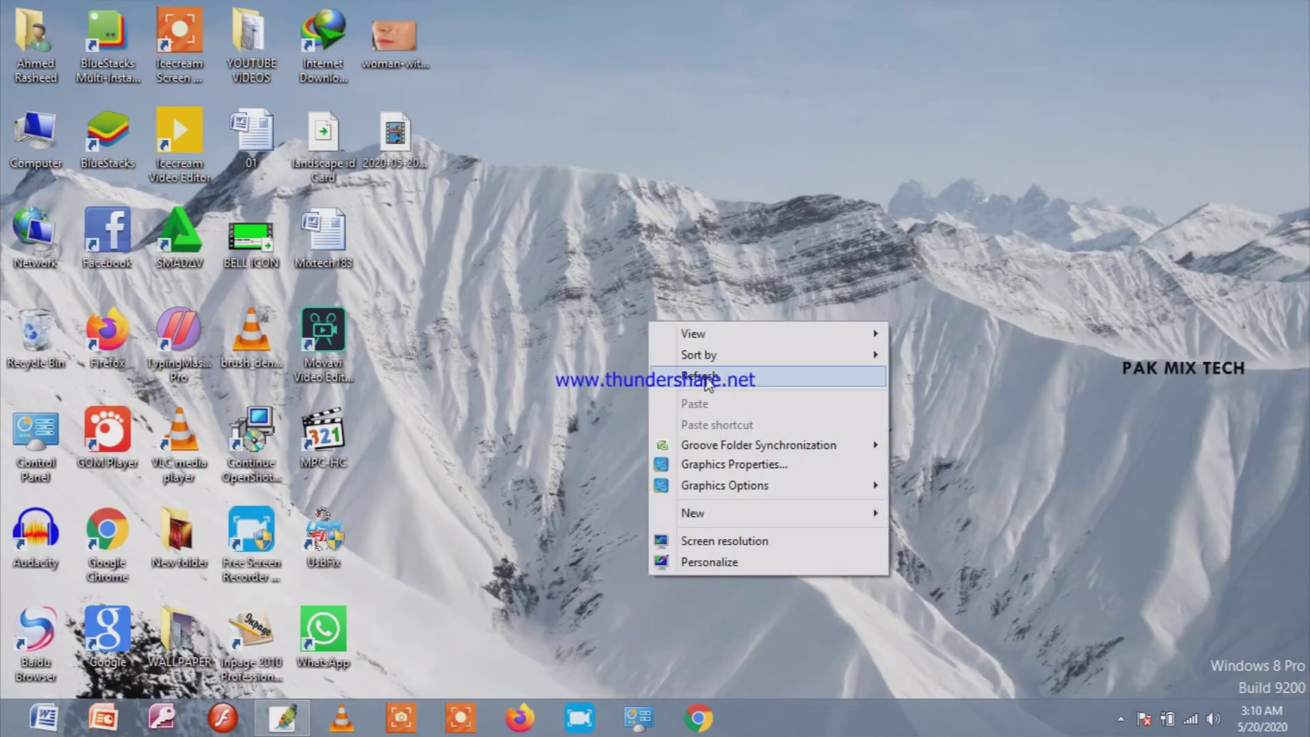
right_click(669, 349)
right_click(690, 362)
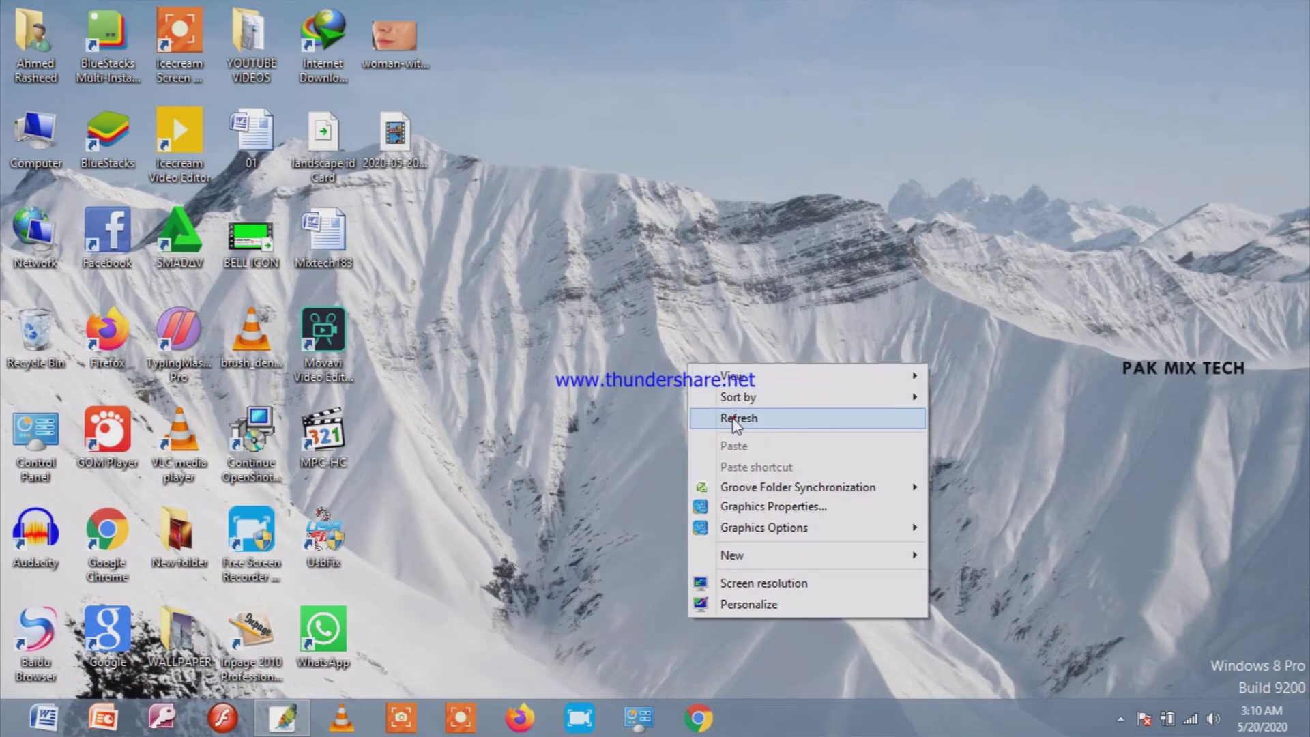
right_click(688, 373)
click(746, 427)
right_click(681, 373)
click(744, 428)
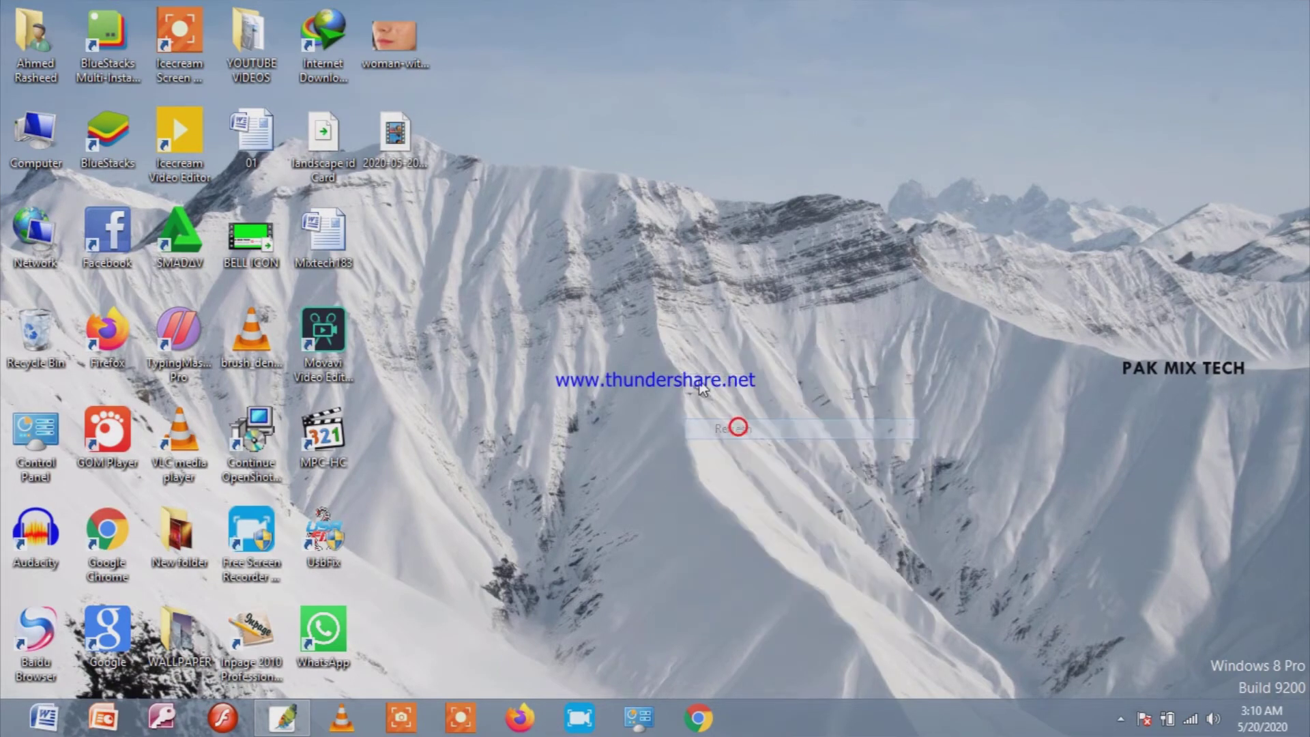
right_click(695, 378)
click(710, 429)
Step: Refresh the desktop three more times, then bring Photoshop back to the front
right_click(707, 393)
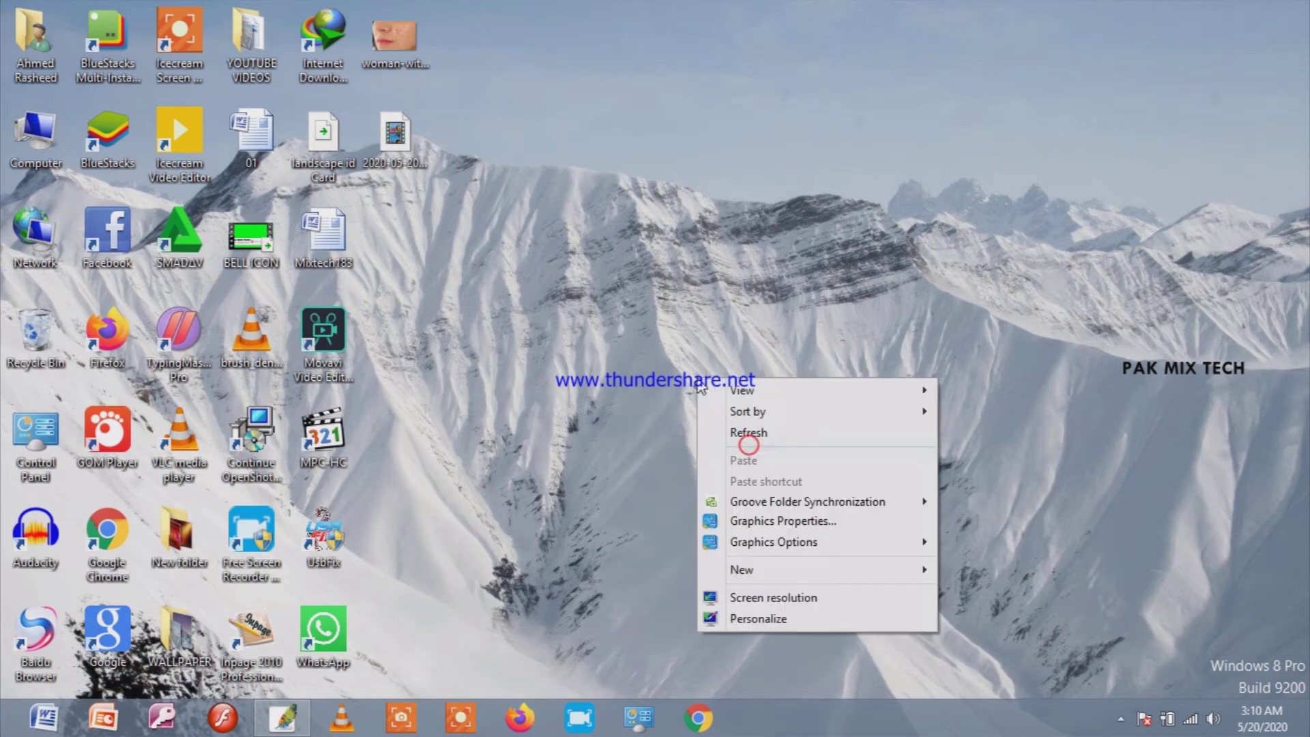
click(755, 443)
right_click(722, 407)
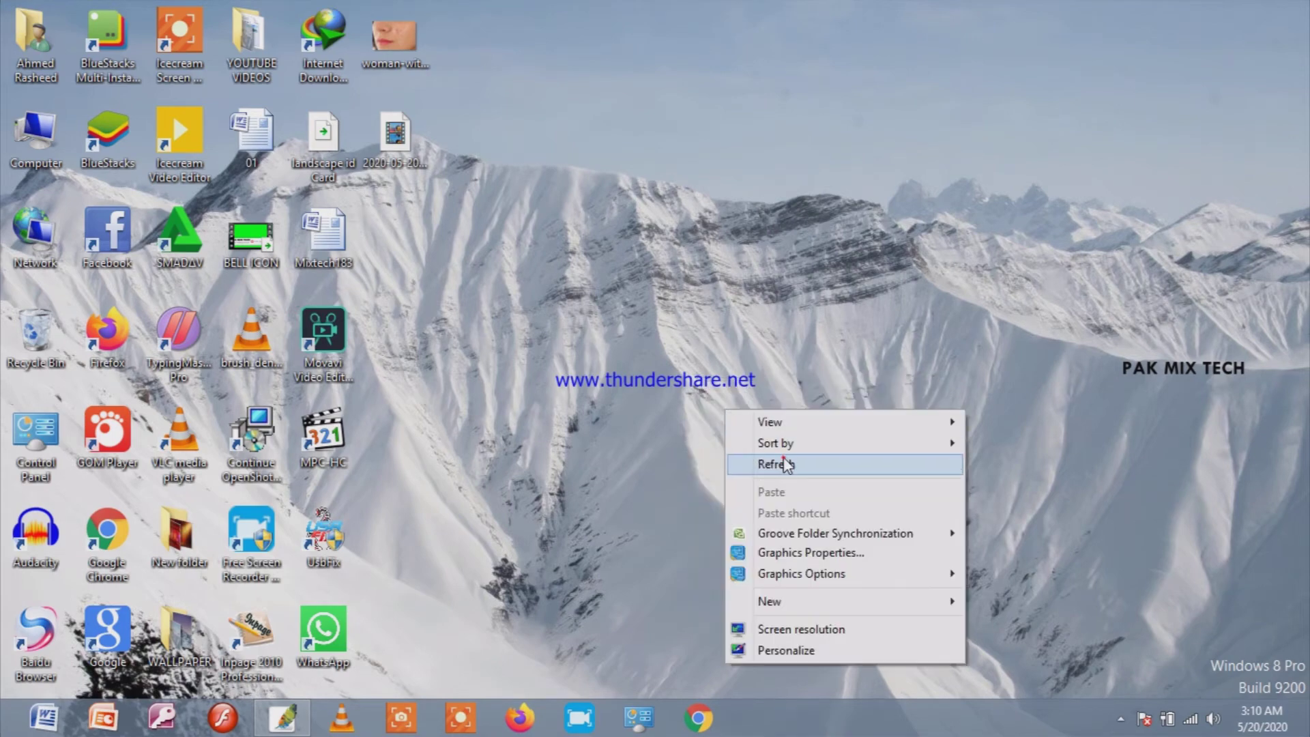
click(784, 459)
right_click(707, 402)
click(765, 462)
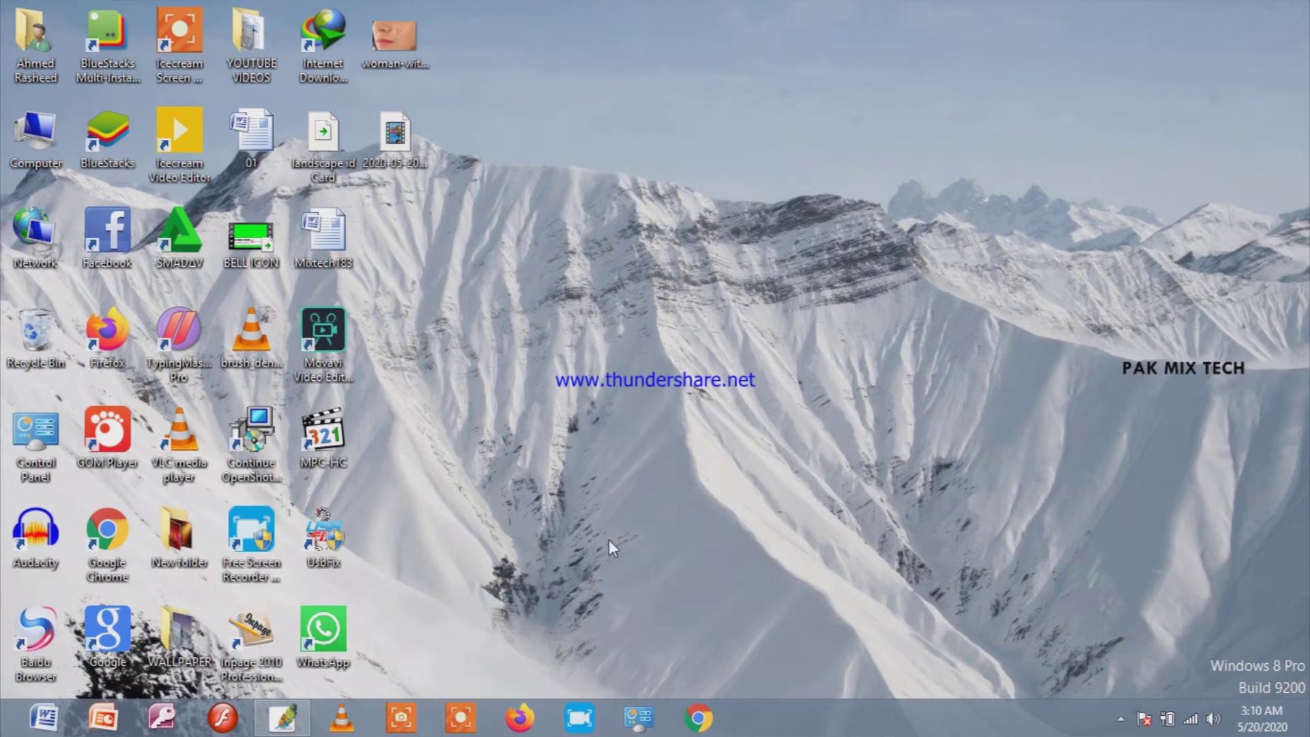
click(282, 723)
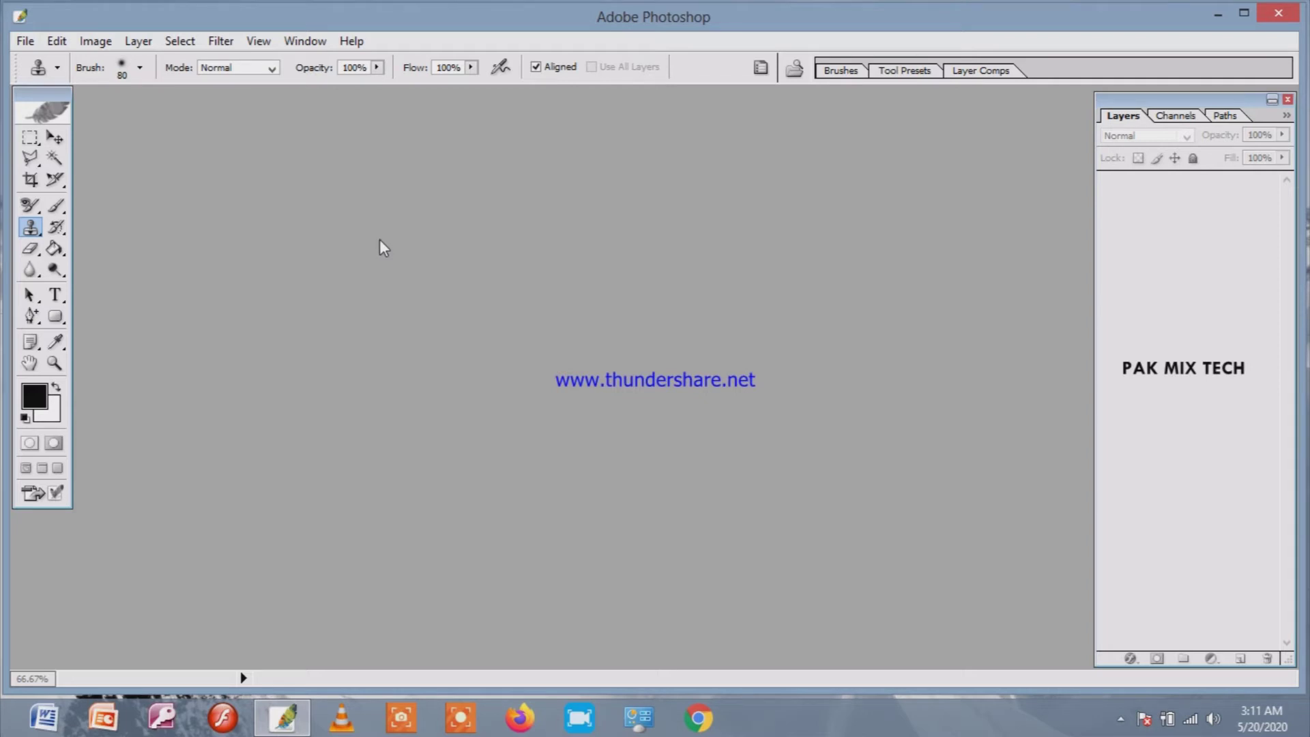
Step: Open woman-with-hard-pimples-on-her-face.jpg from the Desktop and position its document window
double_click(266, 190)
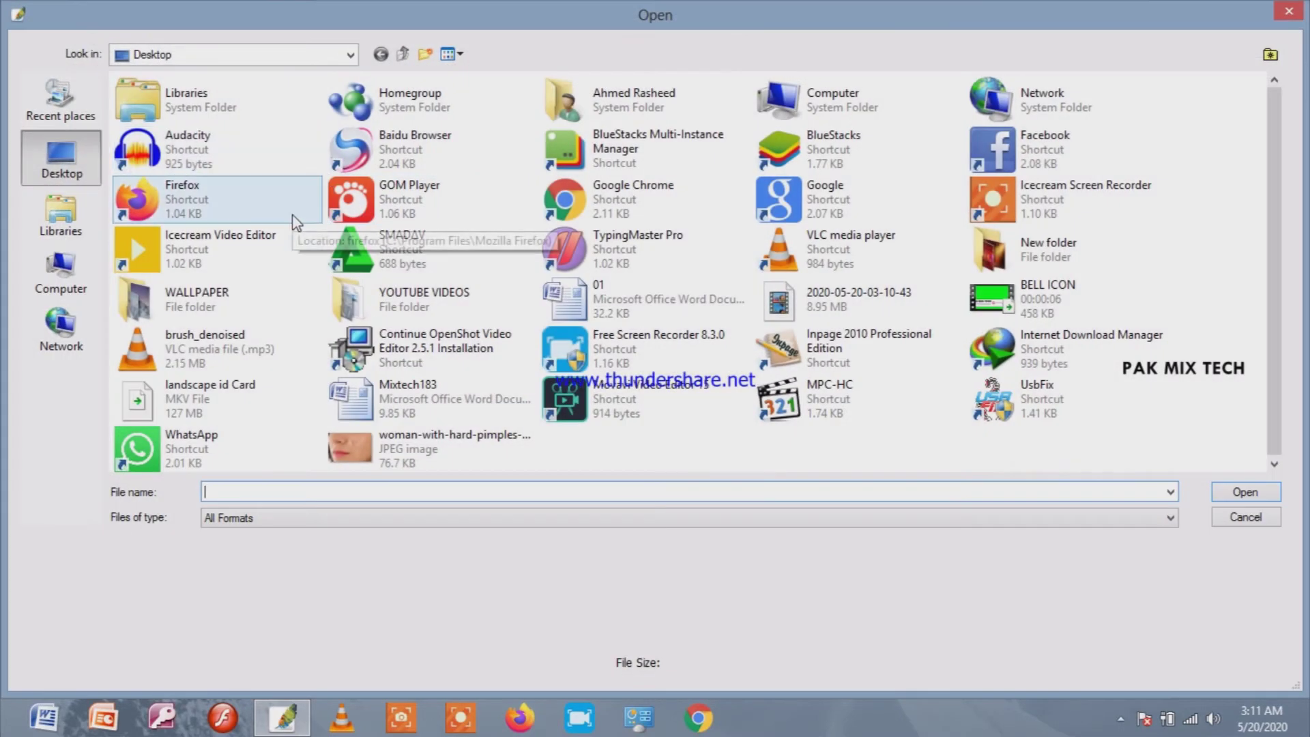
double_click(440, 448)
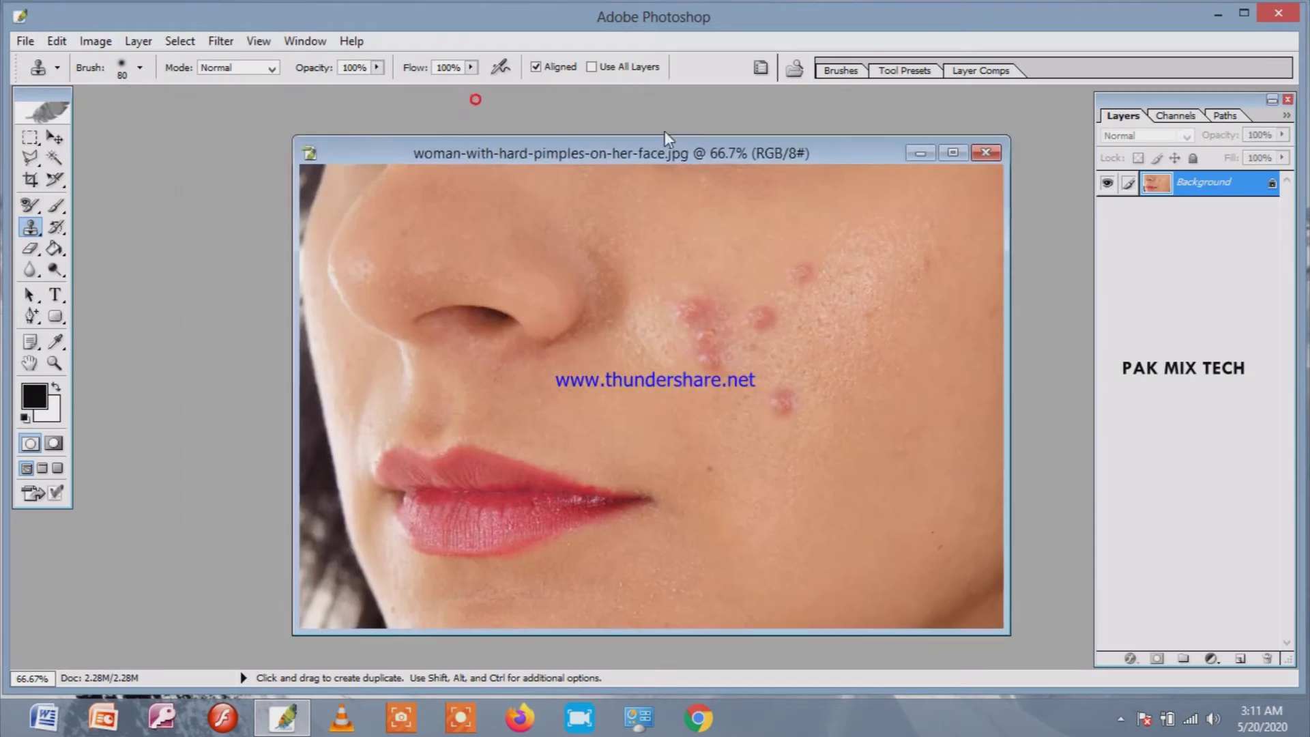
drag(664, 145, 607, 117)
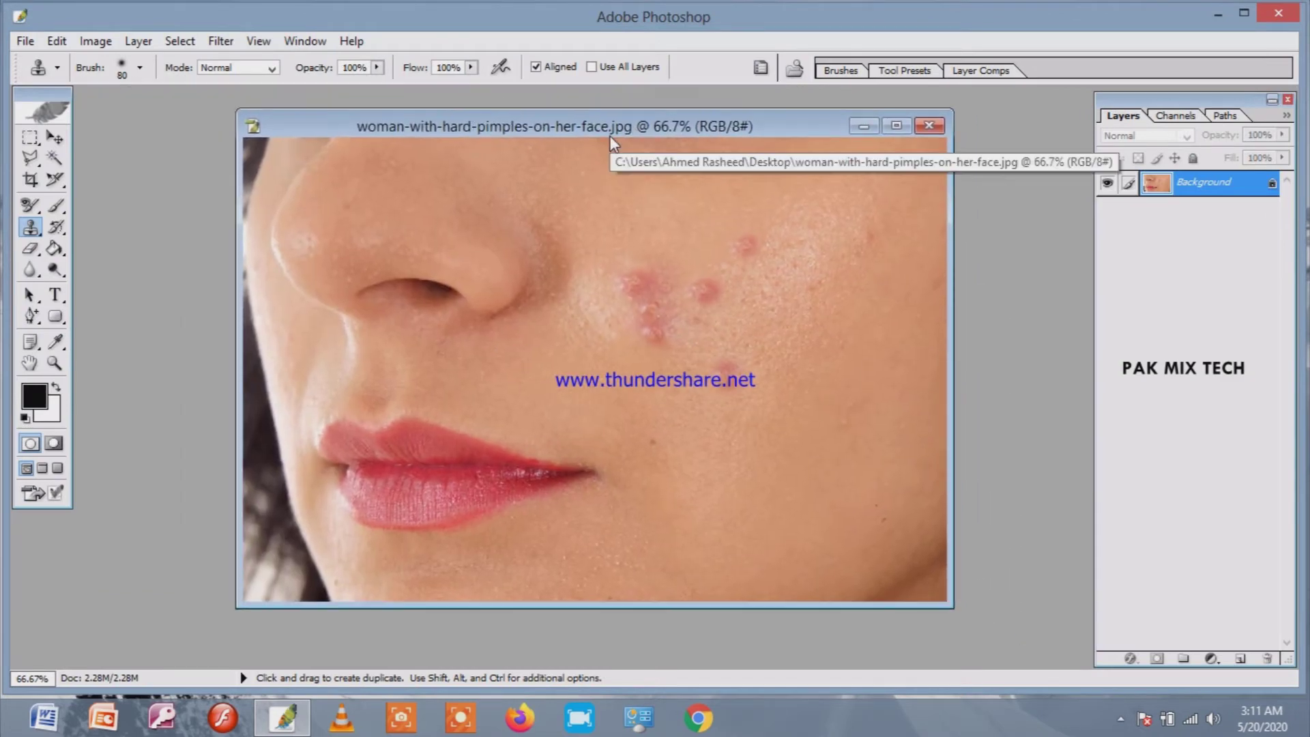
Step: Select the Clone Stamp Tool, sample clear cheek skin, and clone over the first pimples
right_click(32, 234)
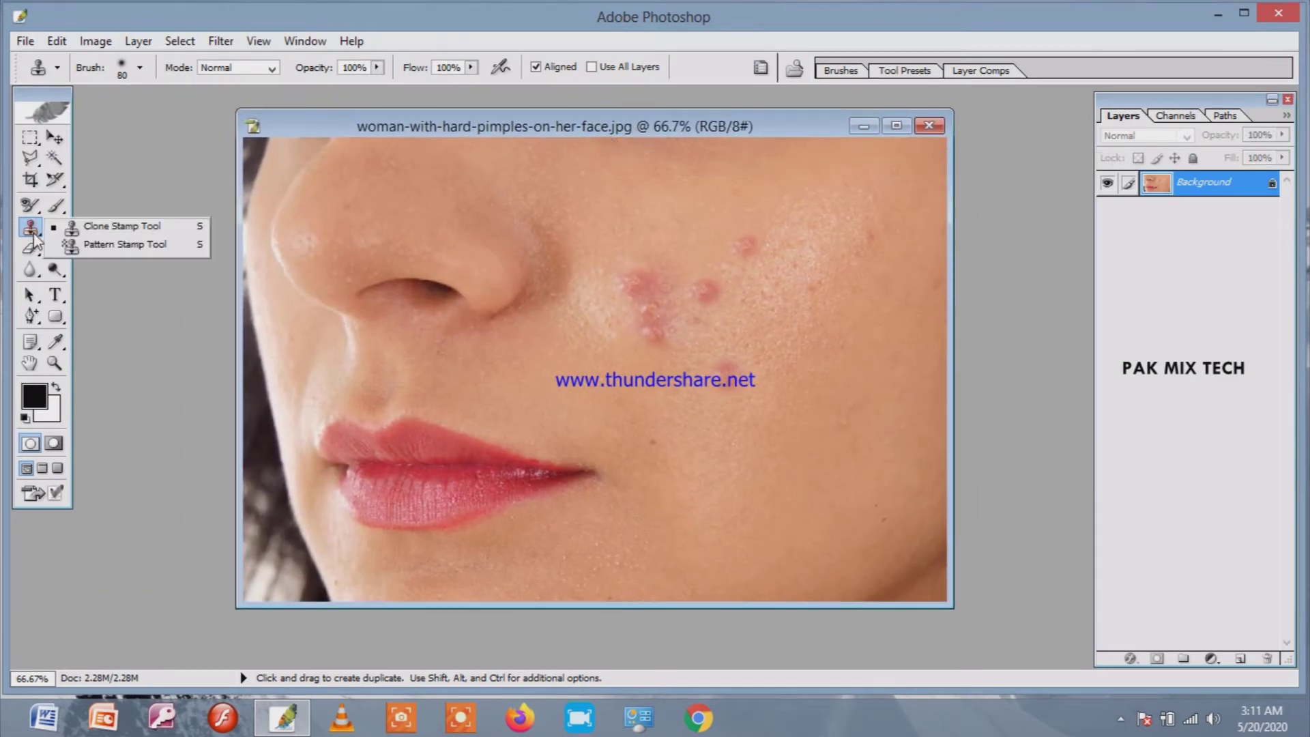
click(142, 228)
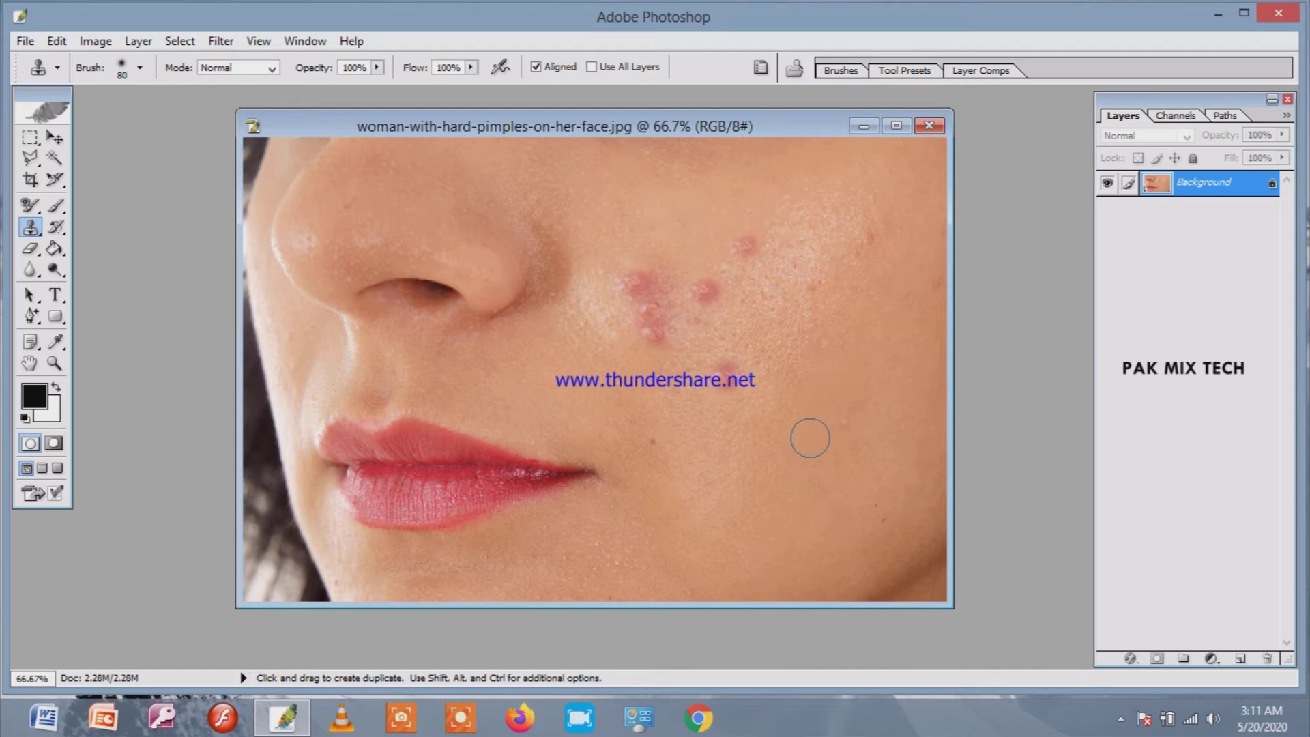
key(alt)
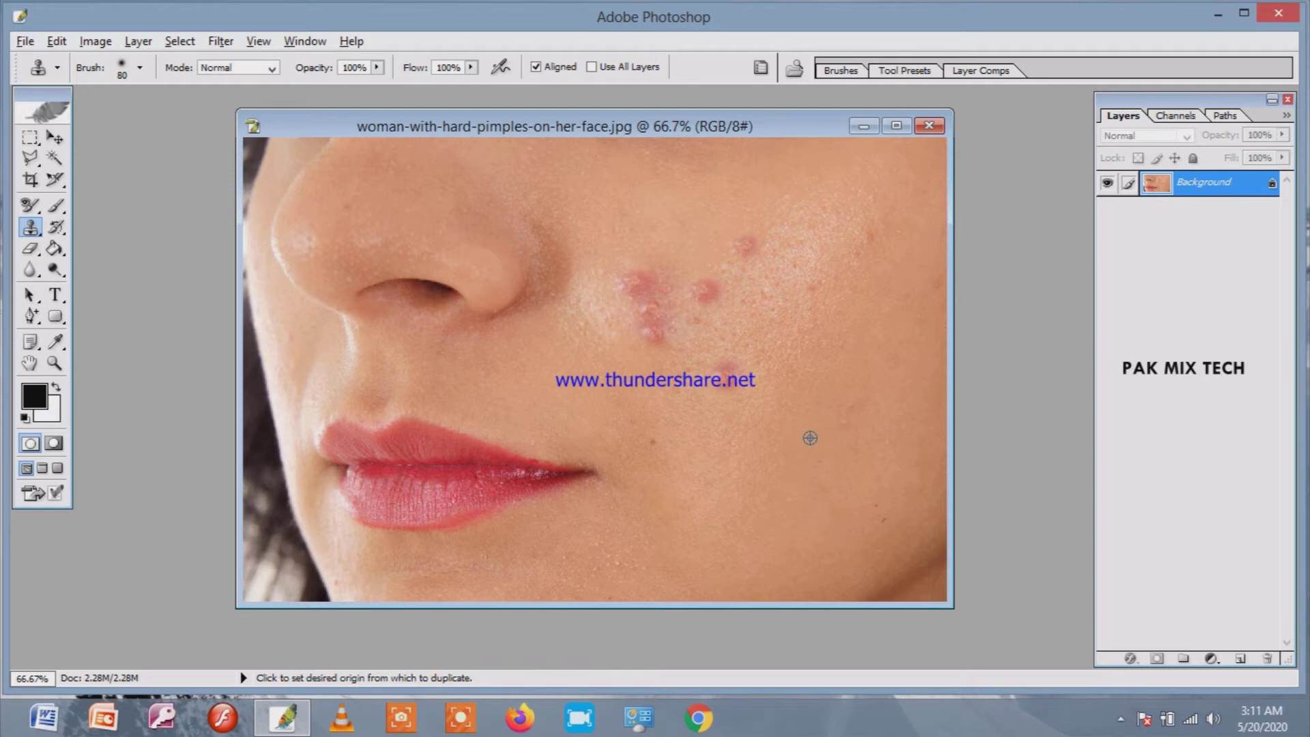
alt+click(809, 438)
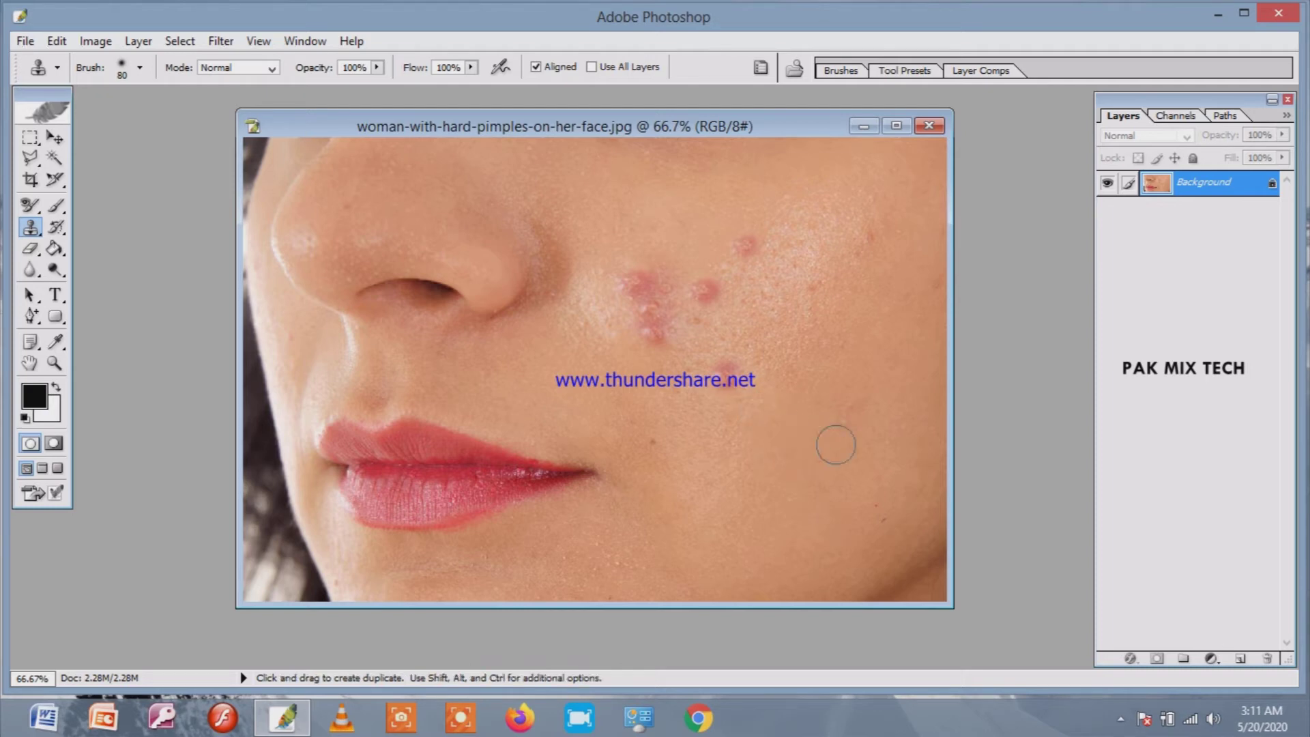
click(725, 377)
alt+click(819, 377)
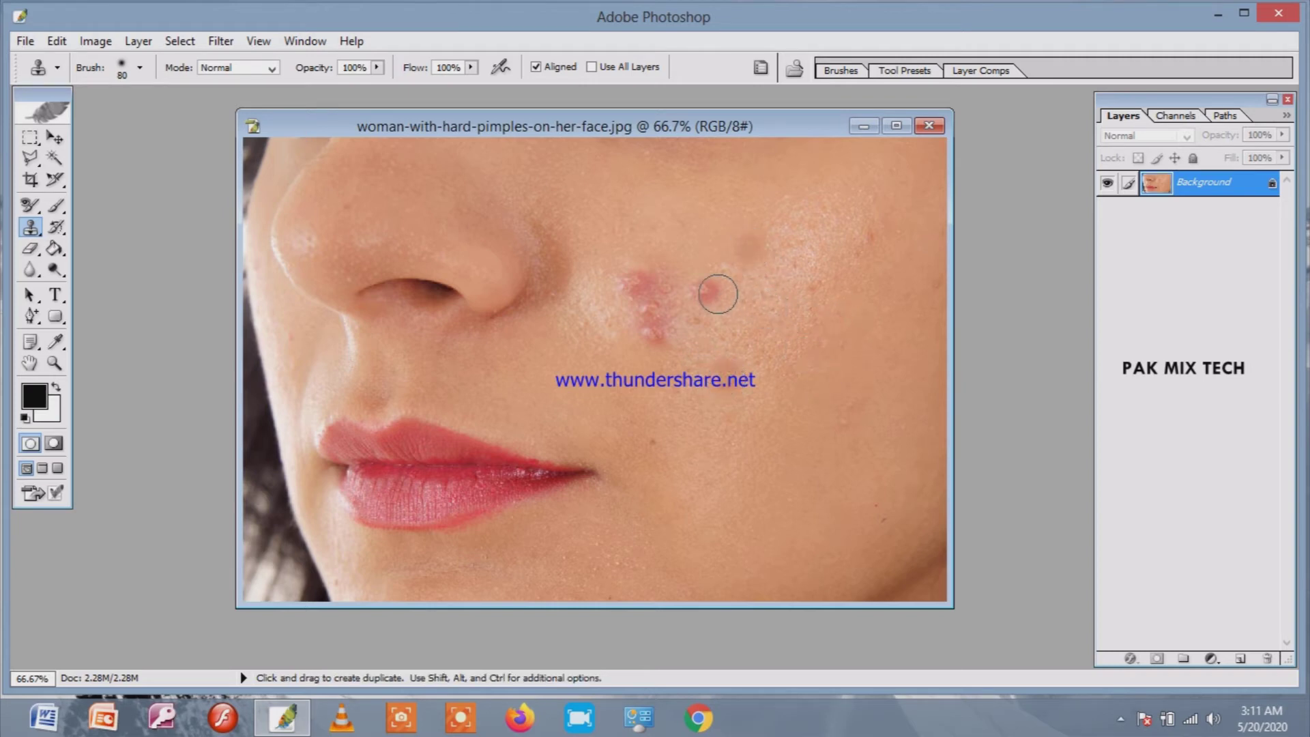
click(708, 292)
alt+click(830, 377)
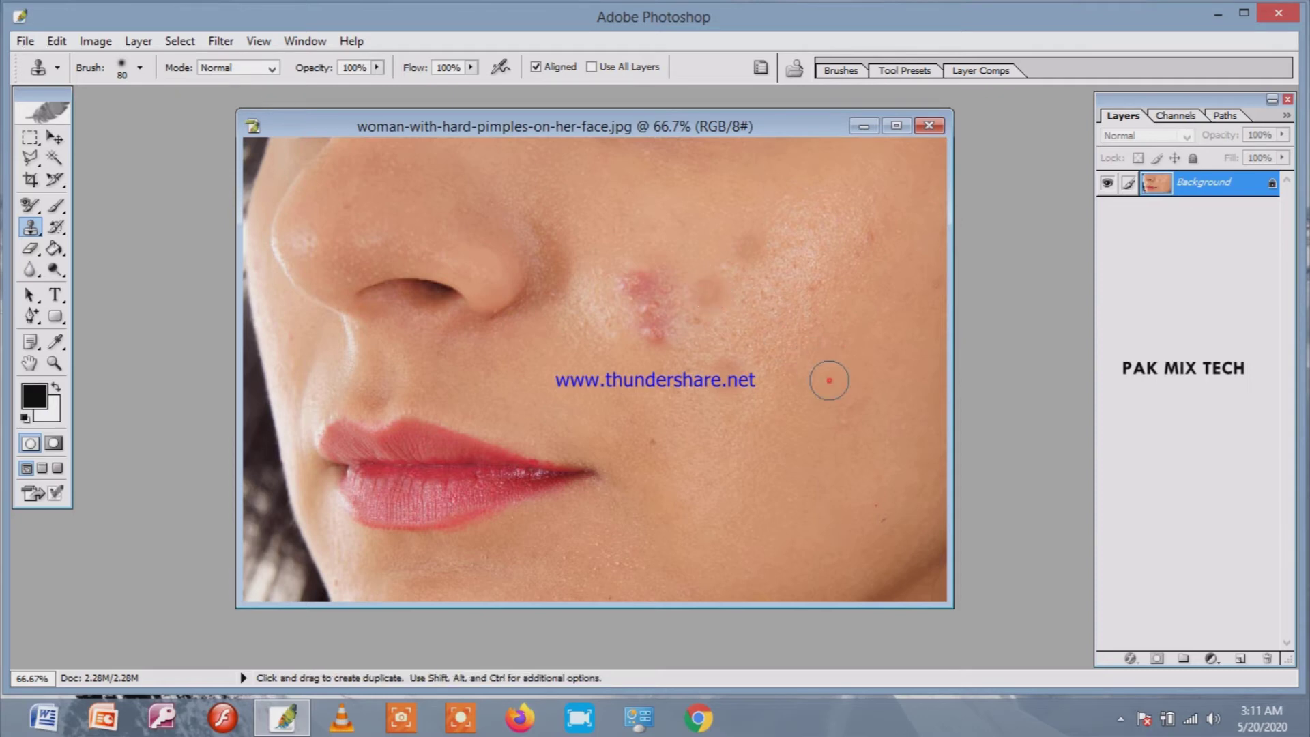
Step: Clone over the lower pimple cluster and reddish spot near the nose using a new source
click(653, 334)
alt+click(836, 392)
click(647, 304)
click(642, 283)
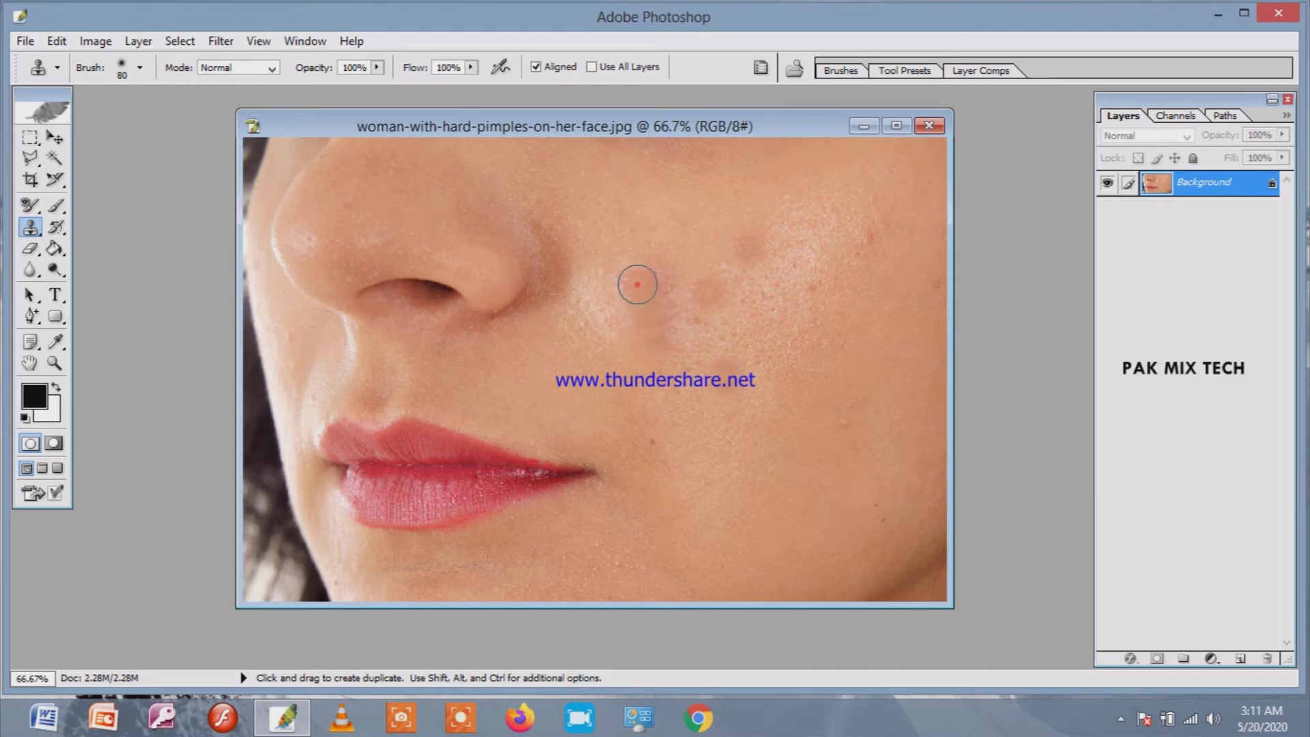
key(alt)
alt+click(833, 322)
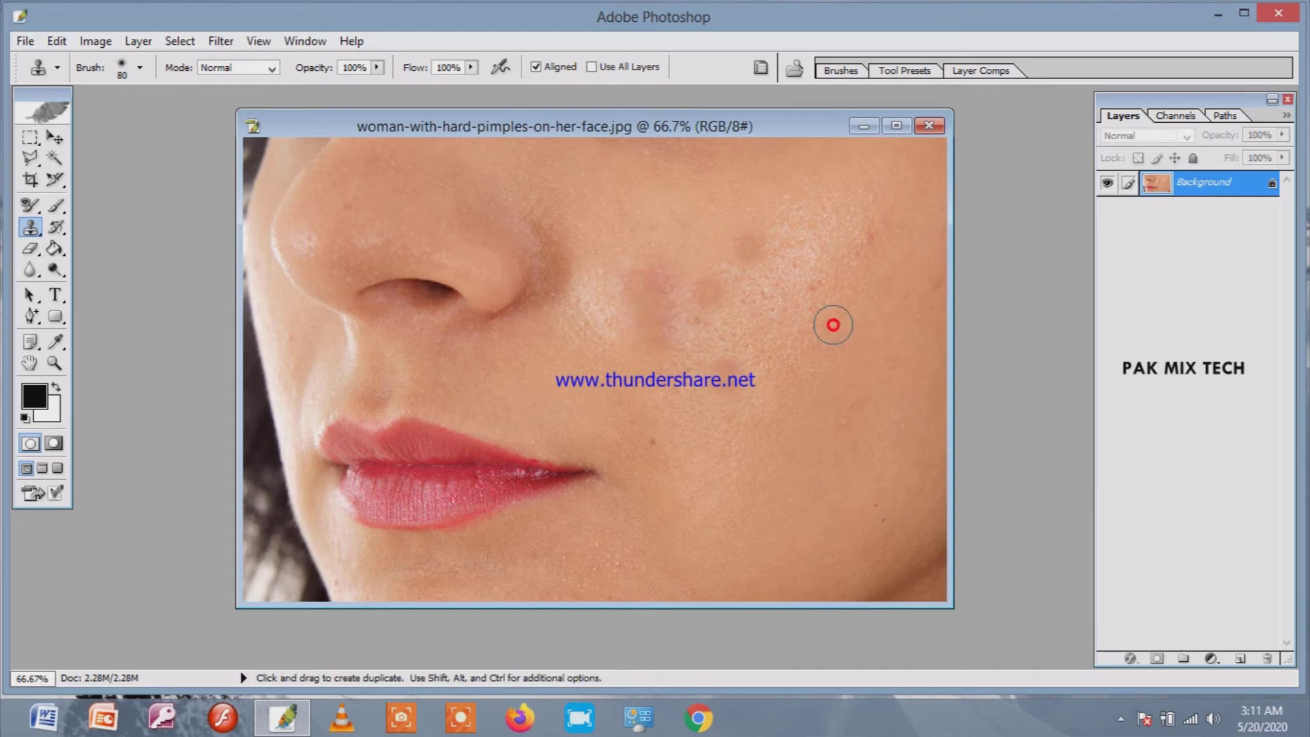
click(676, 290)
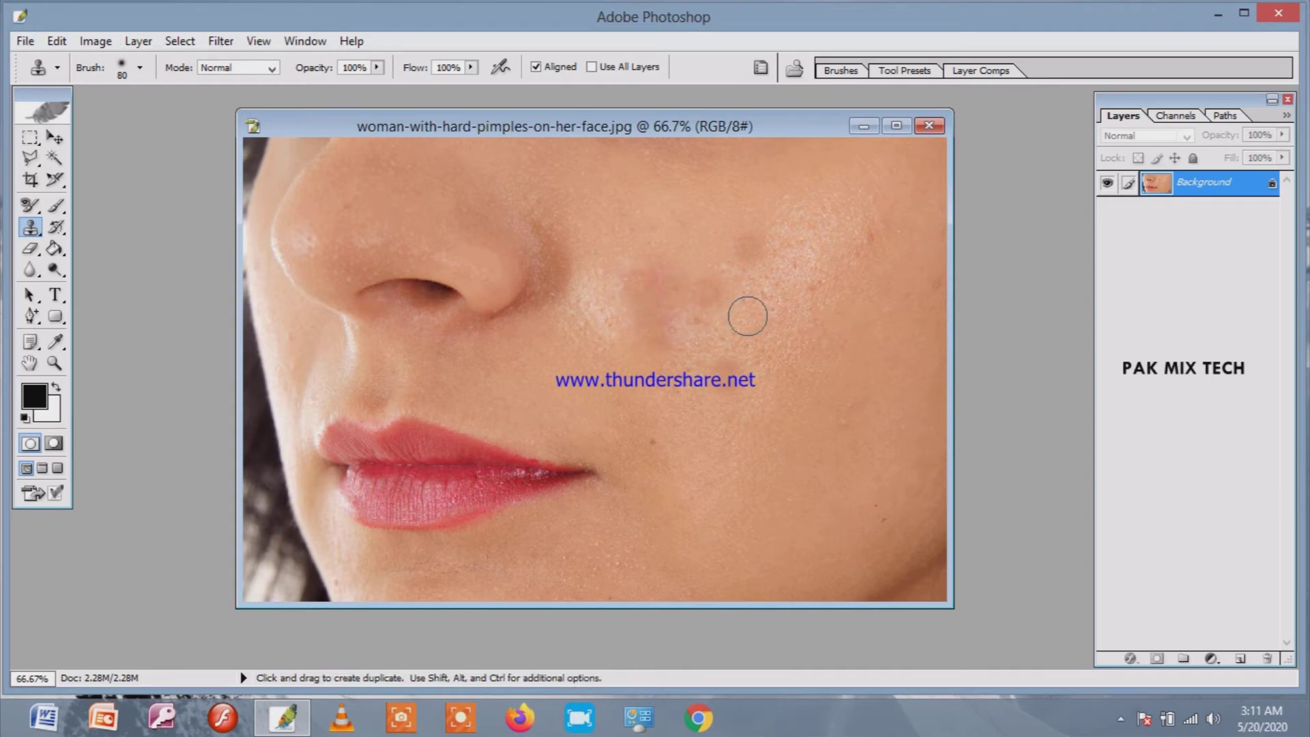
drag(689, 127, 680, 127)
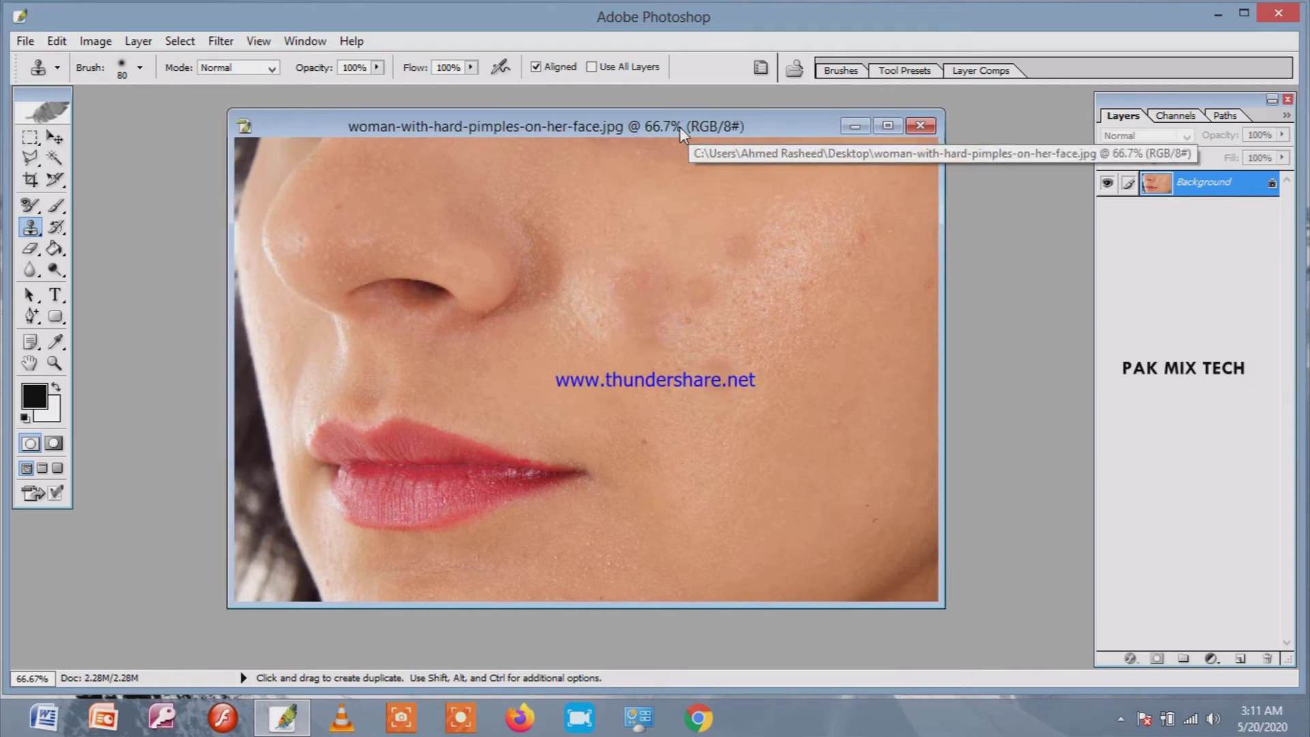
drag(682, 125, 648, 127)
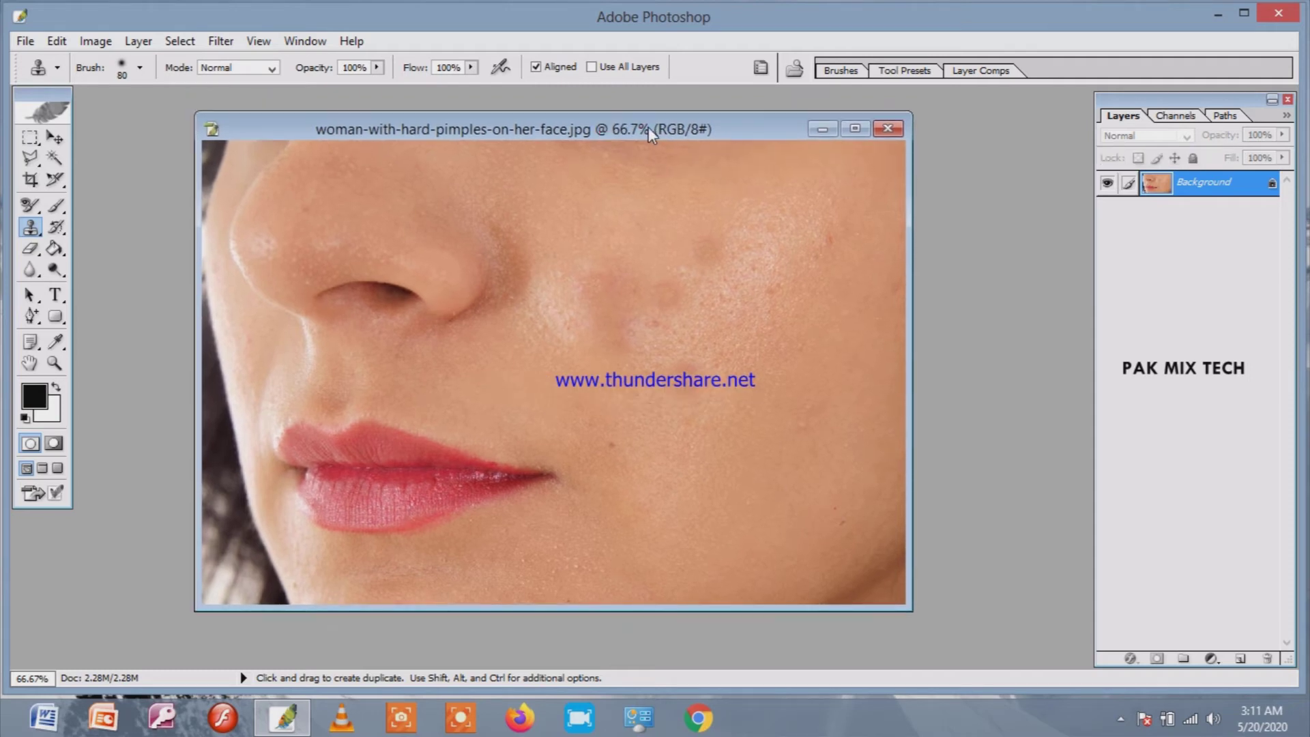
Step: Apply a Curves adjustment lifting input 103 to output 136 to brighten the photo
key(i)
key(ctrl+m)
drag(534, 181, 905, 202)
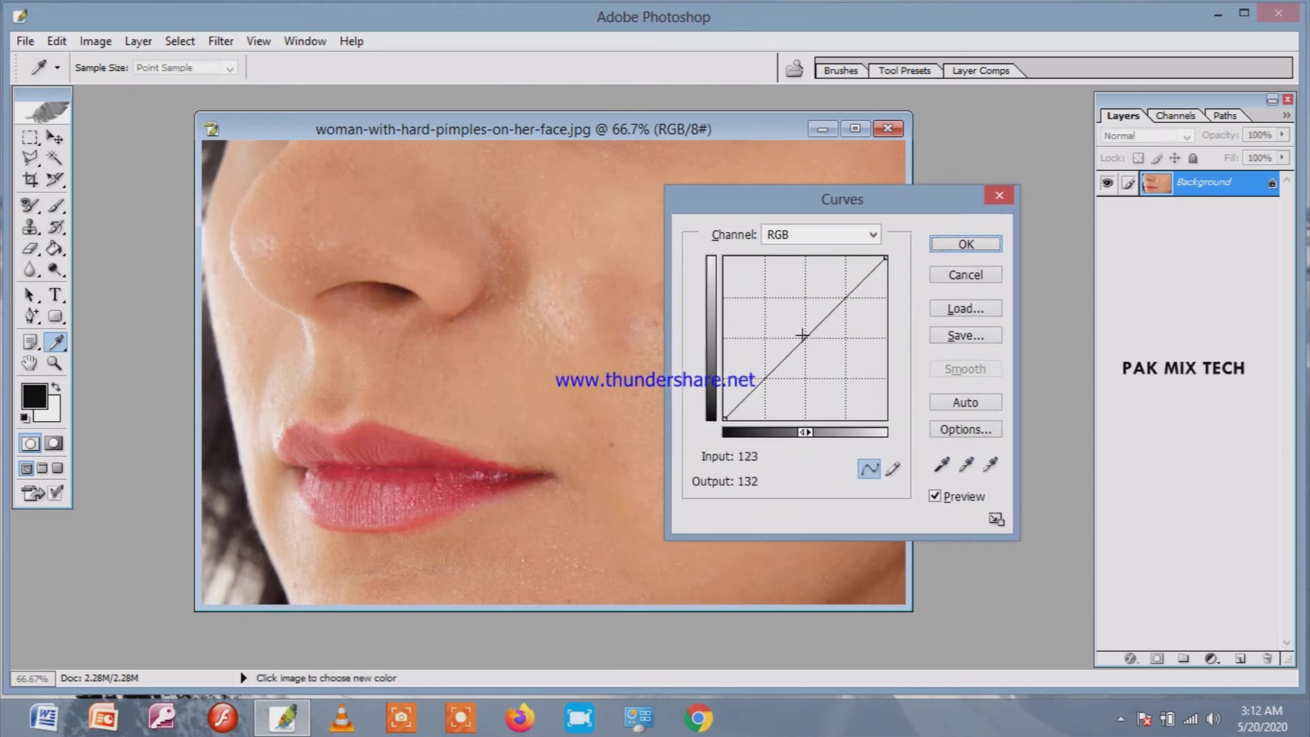
drag(802, 337, 789, 332)
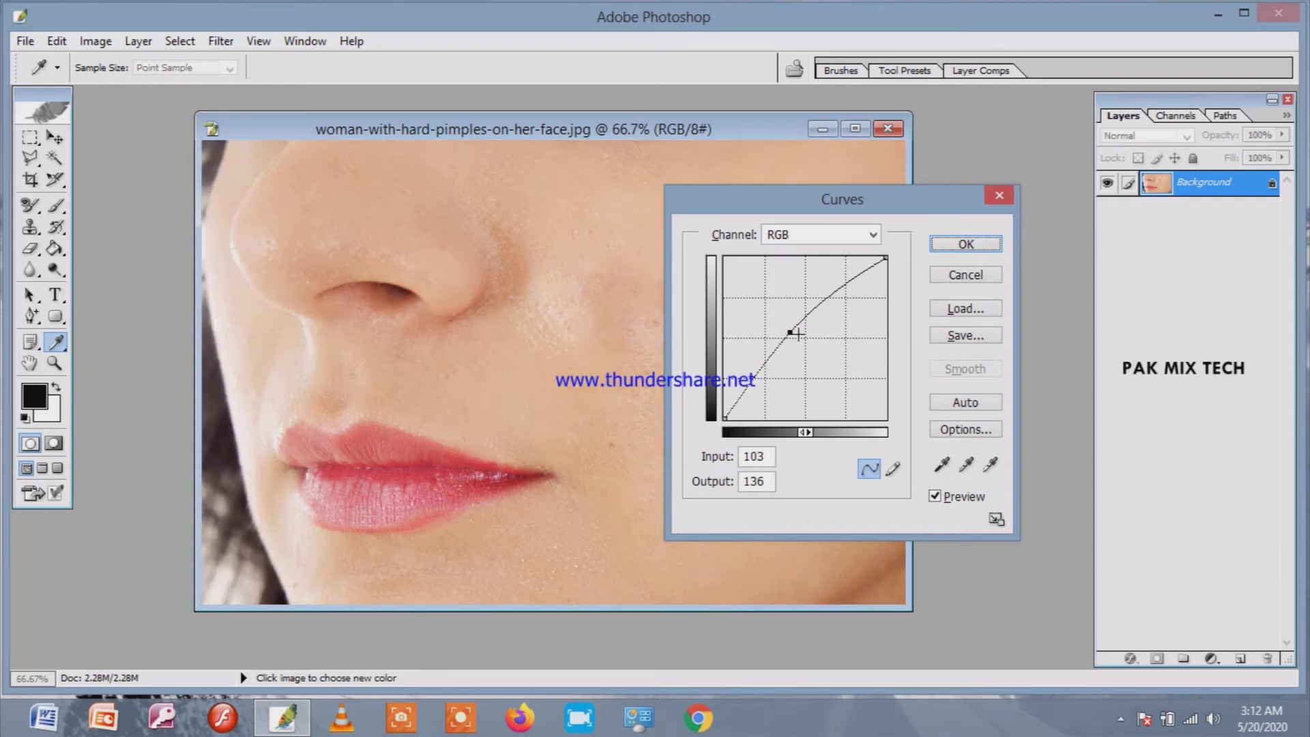
drag(872, 208, 875, 204)
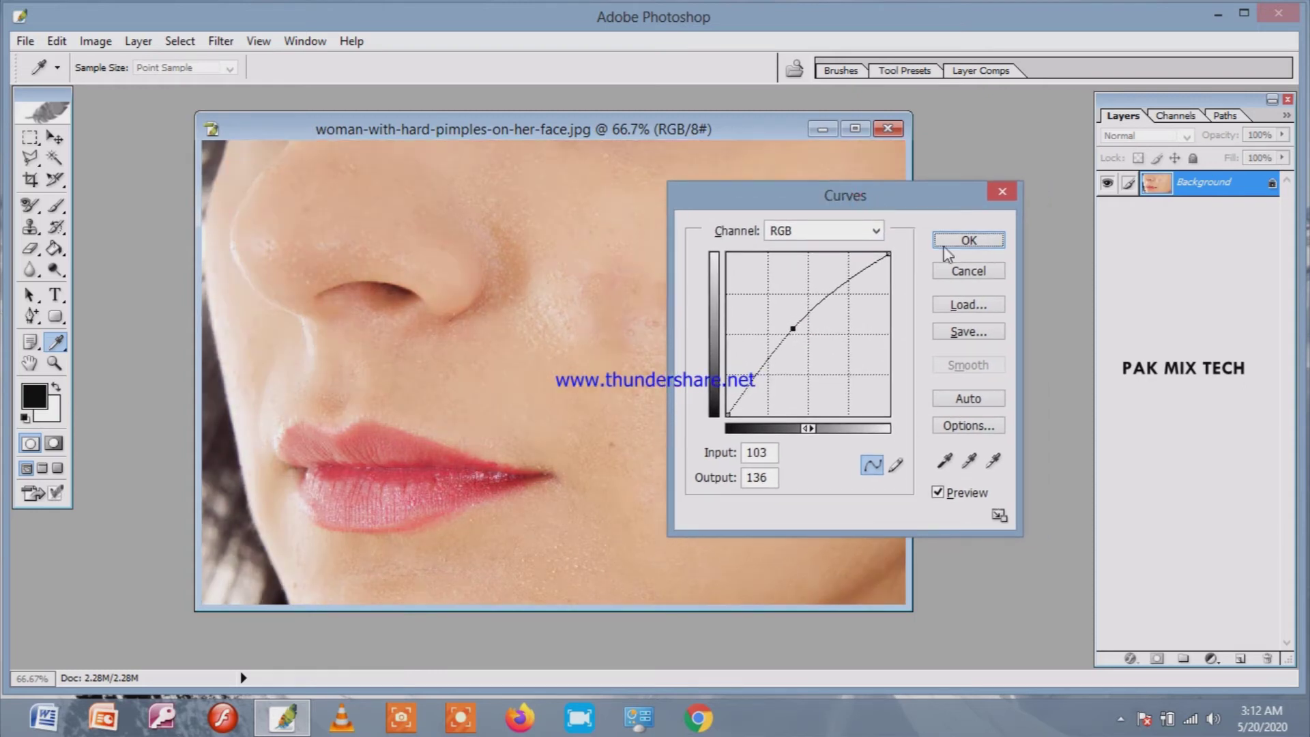
click(965, 242)
Step: Use the Dodge Tool at Midtones, 50% exposure, to lighten the cheek around the pimple marks
key(s)
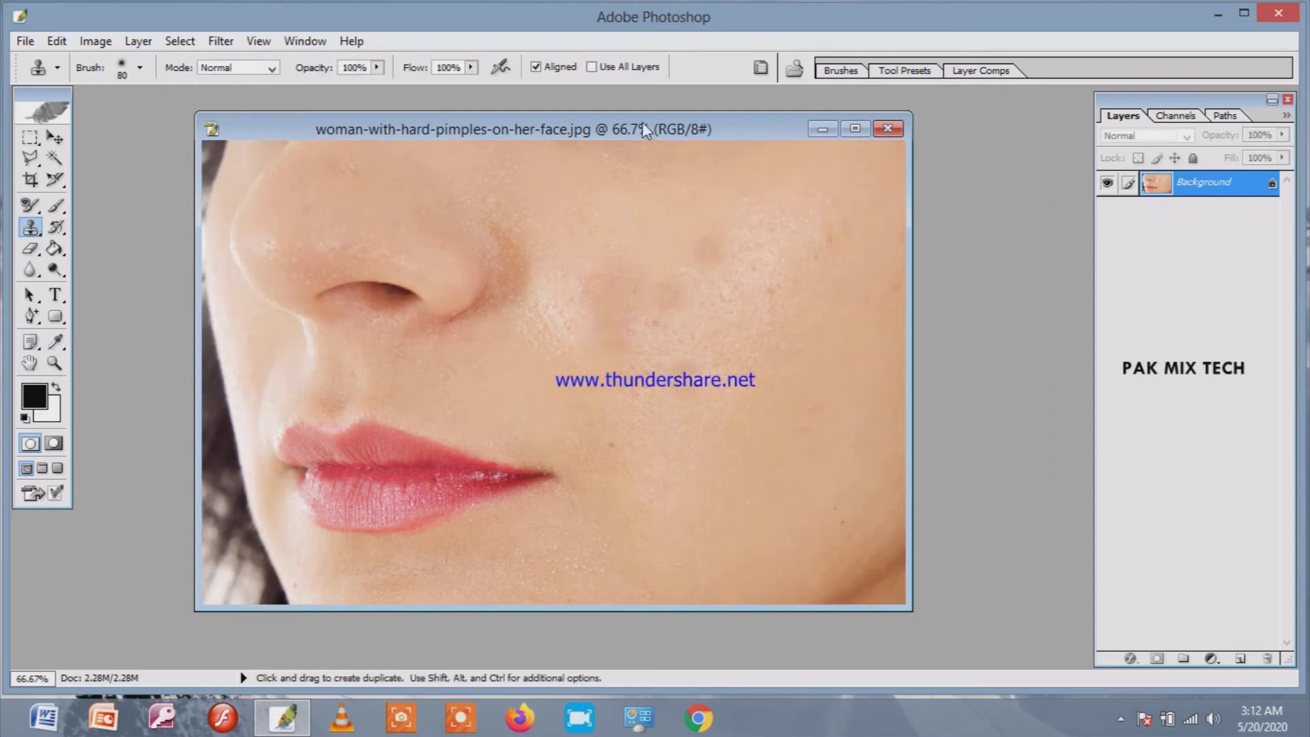
drag(645, 129, 693, 140)
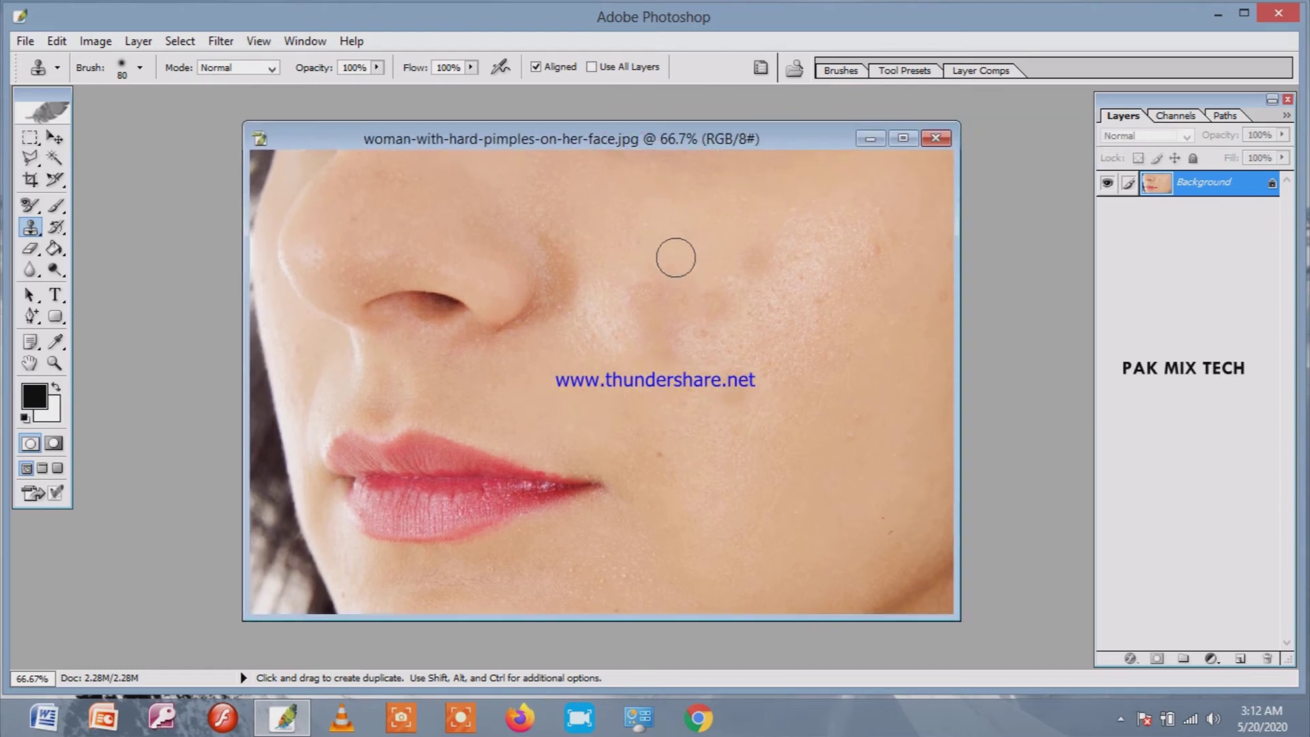
click(59, 273)
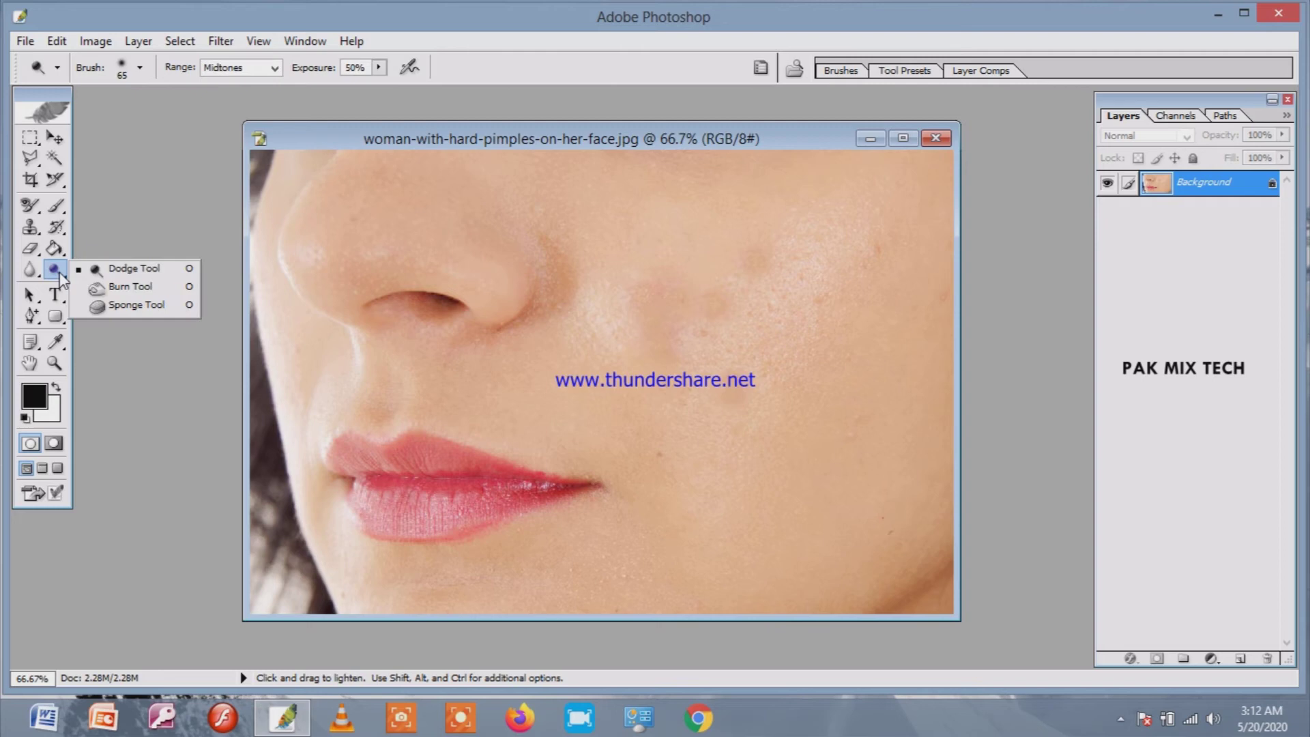
click(139, 271)
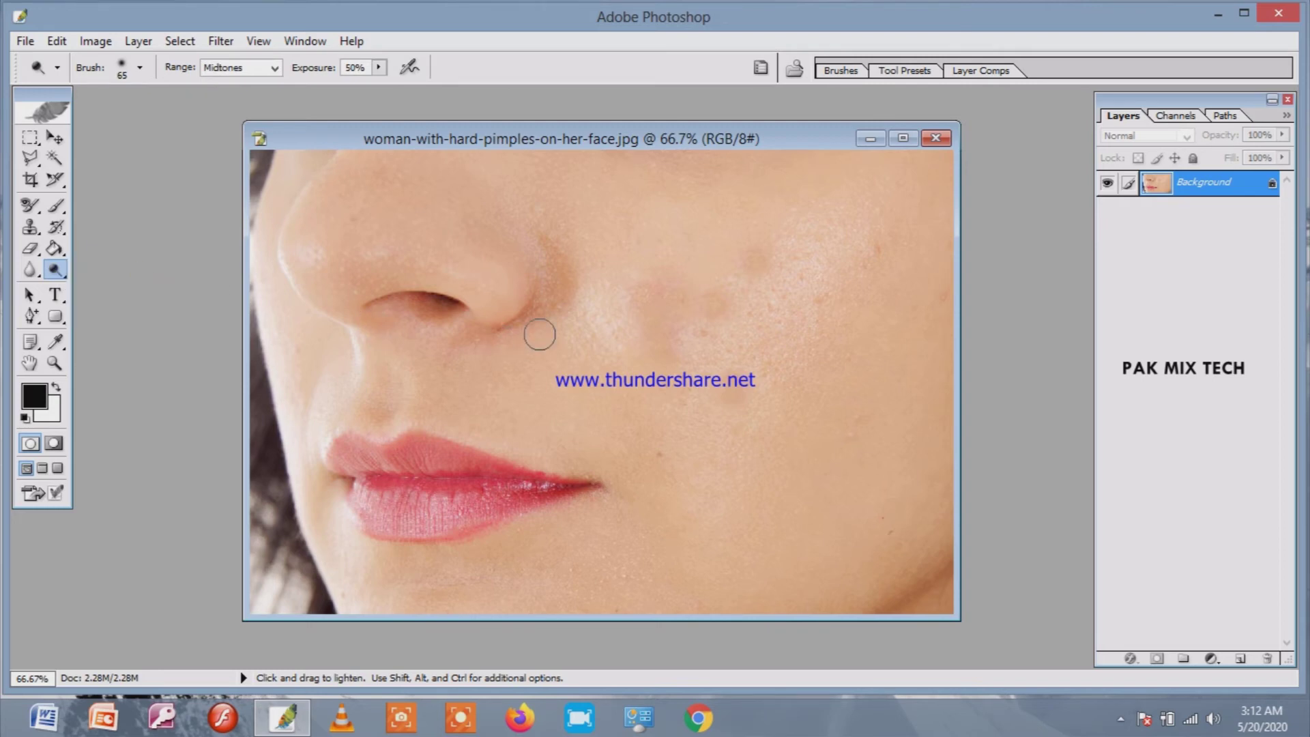
mouse_move(767, 275)
mouse_down()
mouse_move(708, 292)
mouse_move(731, 333)
mouse_move(723, 399)
mouse_move(675, 329)
mouse_move(632, 310)
mouse_move(661, 354)
mouse_move(684, 266)
mouse_move(668, 289)
mouse_up()
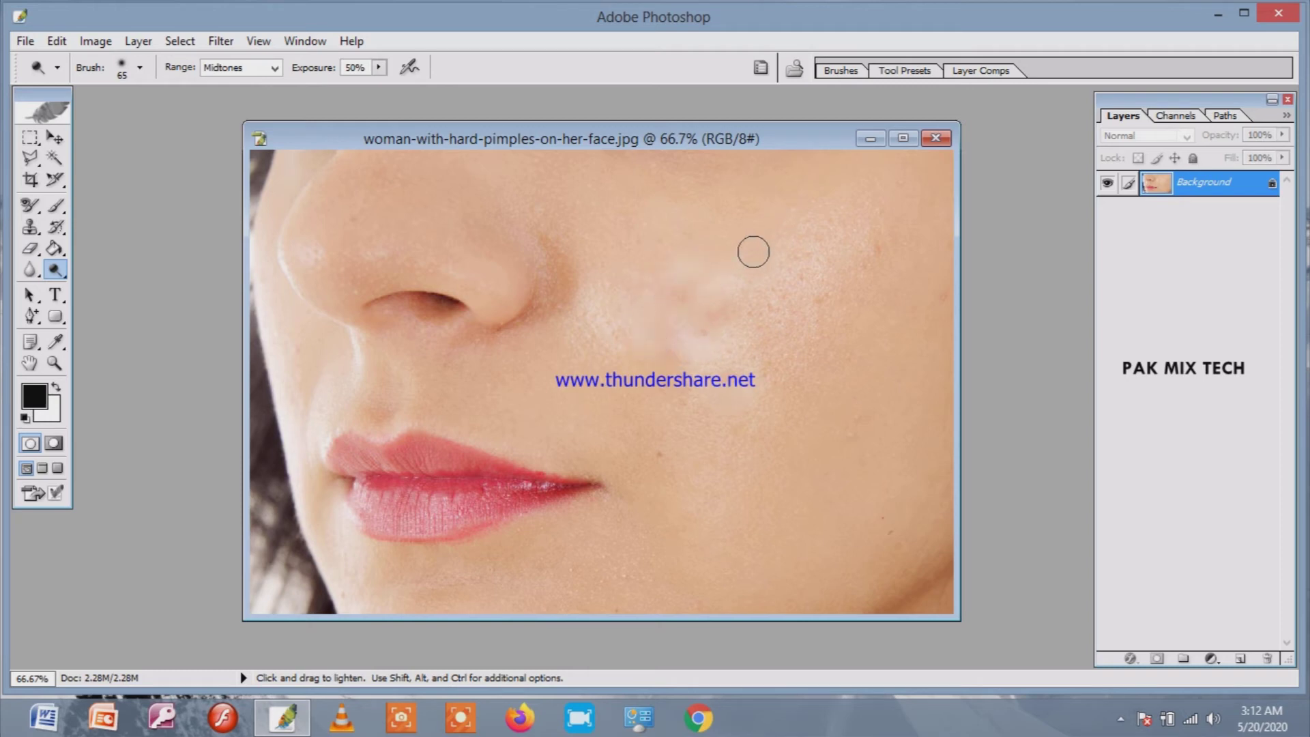
Step: Enlarge the Dodge brush to 200 and lighten the wider cheek and nose crease
key(bracketright)
key(bracketright)
key(bracketright)
key(bracketright)
key(bracketright)
key(bracketright)
key(bracketright)
key(bracketright)
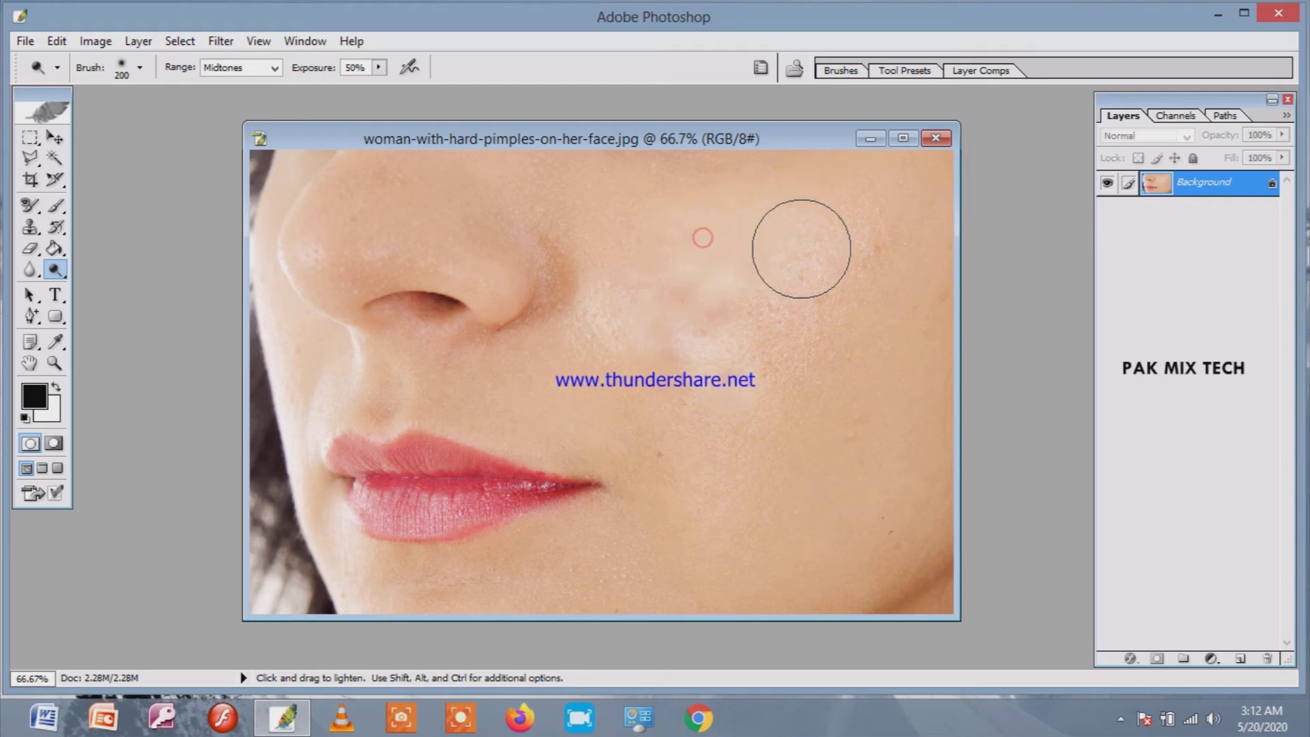
mouse_move(629, 299)
mouse_down()
mouse_move(570, 284)
mouse_move(628, 395)
mouse_move(468, 322)
mouse_move(402, 260)
mouse_move(518, 225)
mouse_move(678, 240)
mouse_move(661, 196)
mouse_move(906, 219)
mouse_move(725, 383)
mouse_move(836, 514)
mouse_move(898, 550)
mouse_move(526, 541)
mouse_move(580, 484)
mouse_move(468, 395)
mouse_move(368, 369)
mouse_move(477, 332)
mouse_move(415, 278)
mouse_move(380, 219)
mouse_move(505, 228)
mouse_move(418, 275)
mouse_move(369, 277)
mouse_up()
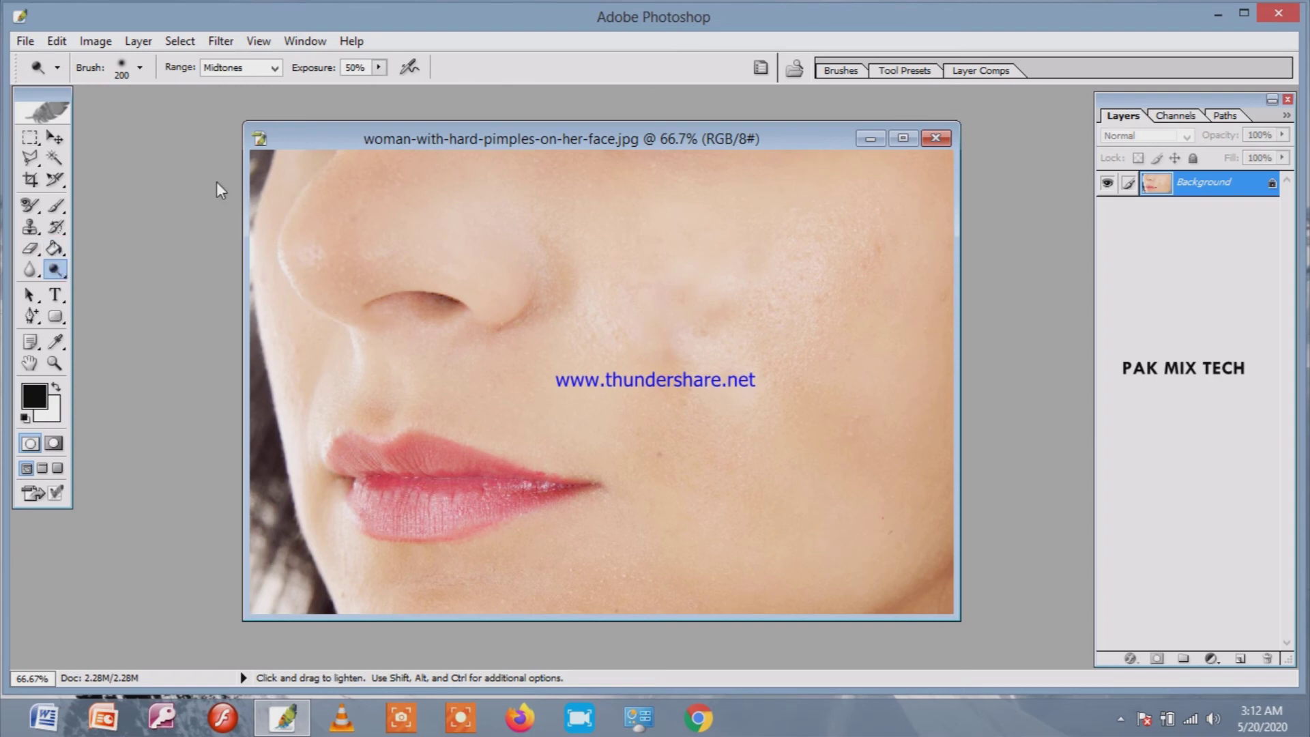
drag(437, 137, 345, 112)
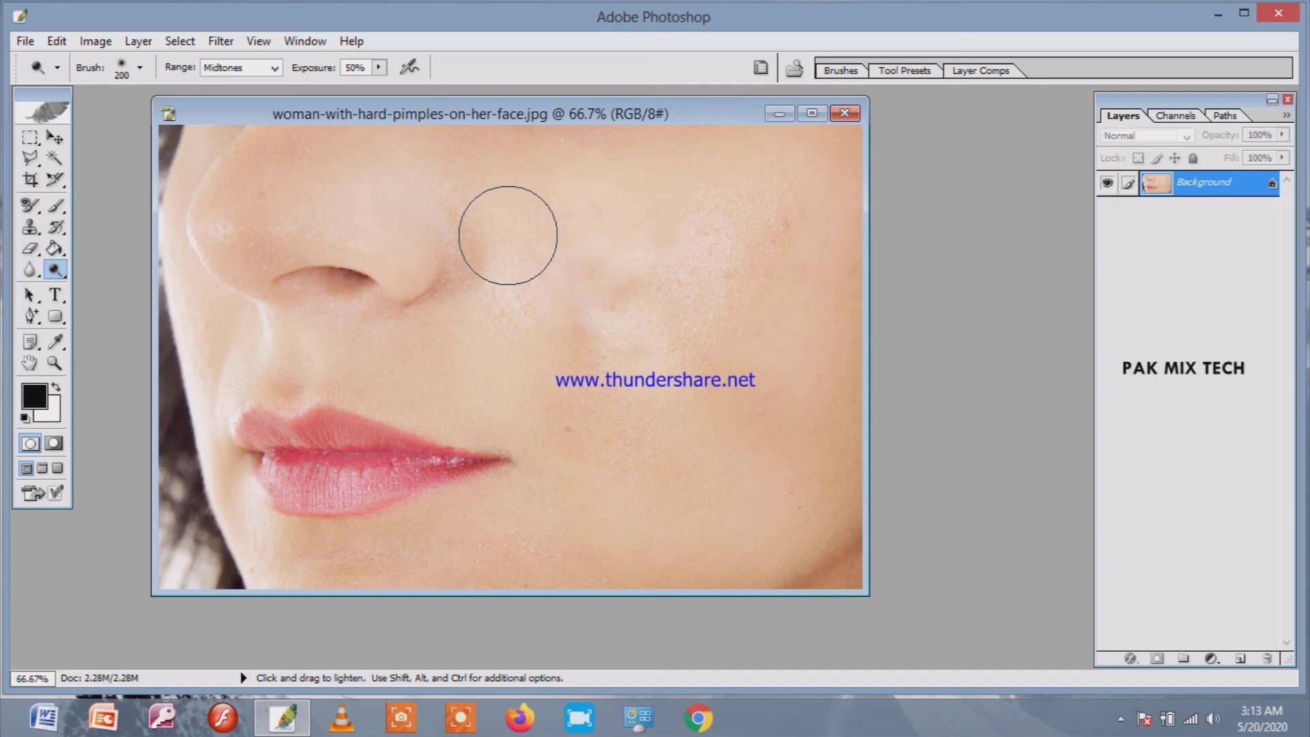
drag(508, 236, 506, 277)
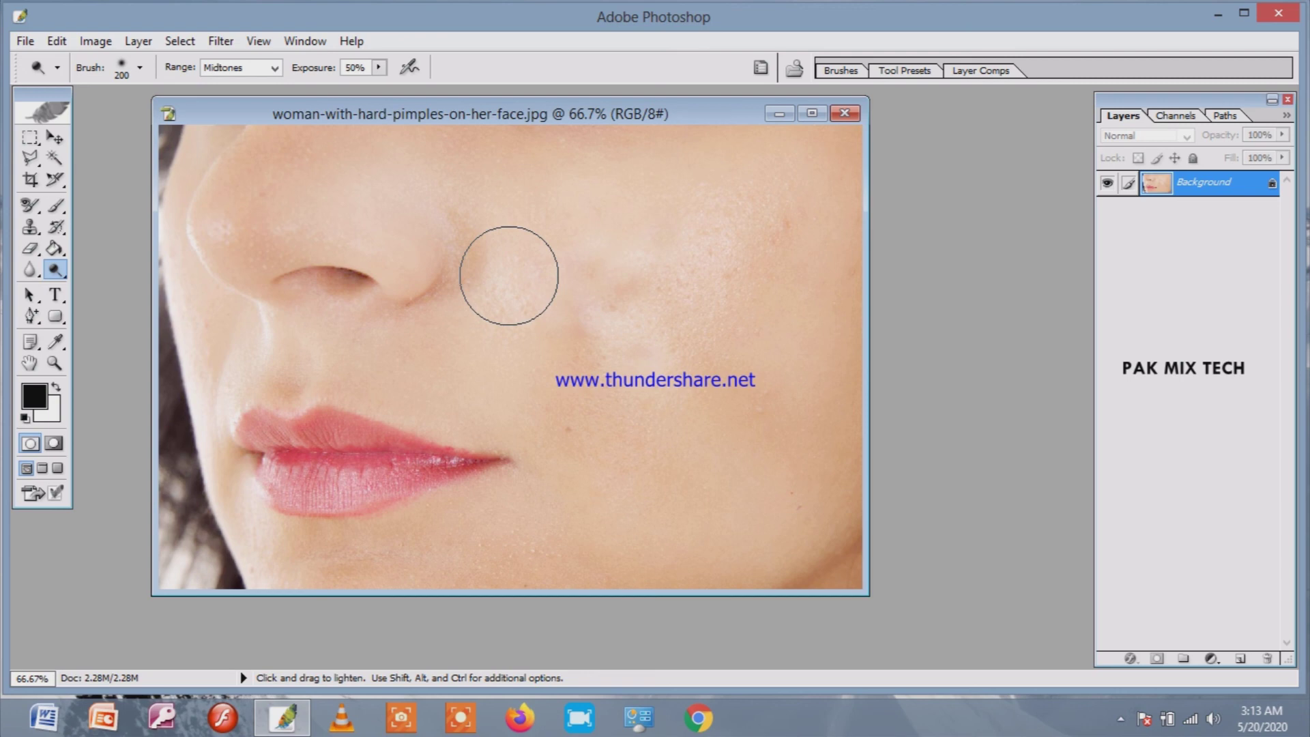
mouse_move(629, 116)
mouse_down()
mouse_move(699, 134)
mouse_move(676, 127)
mouse_up()
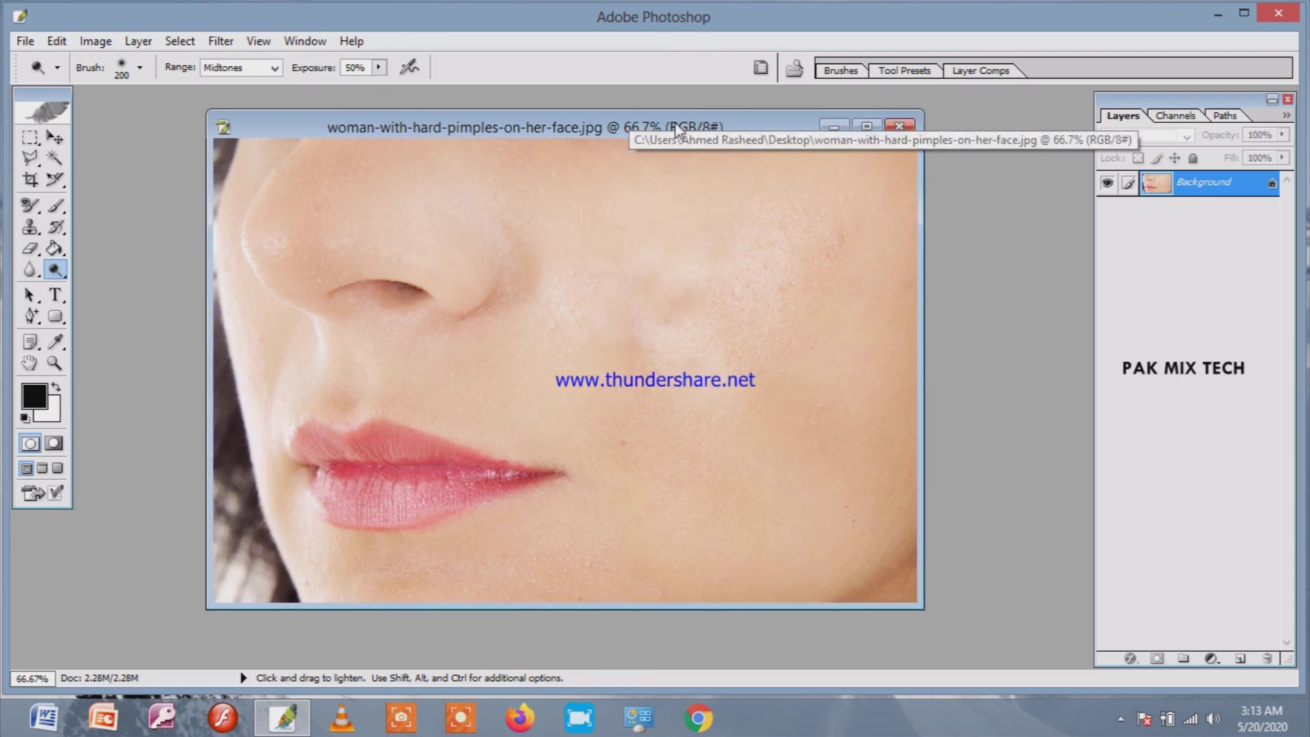